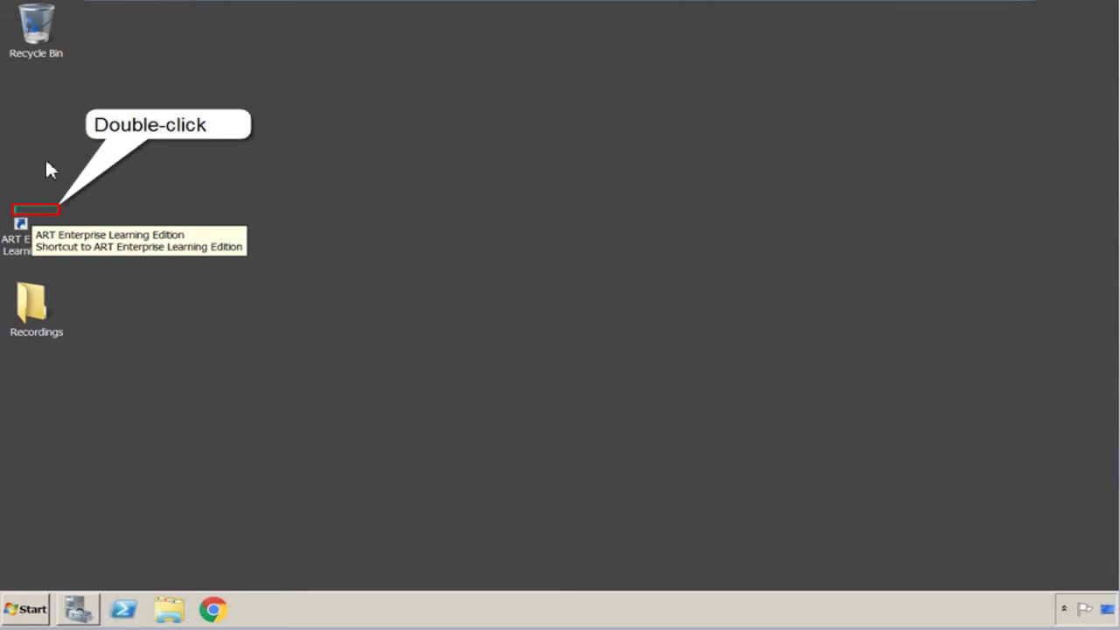
- Launch ART and create a new Recording-type document named 'Just an example'
double_click(36, 211)
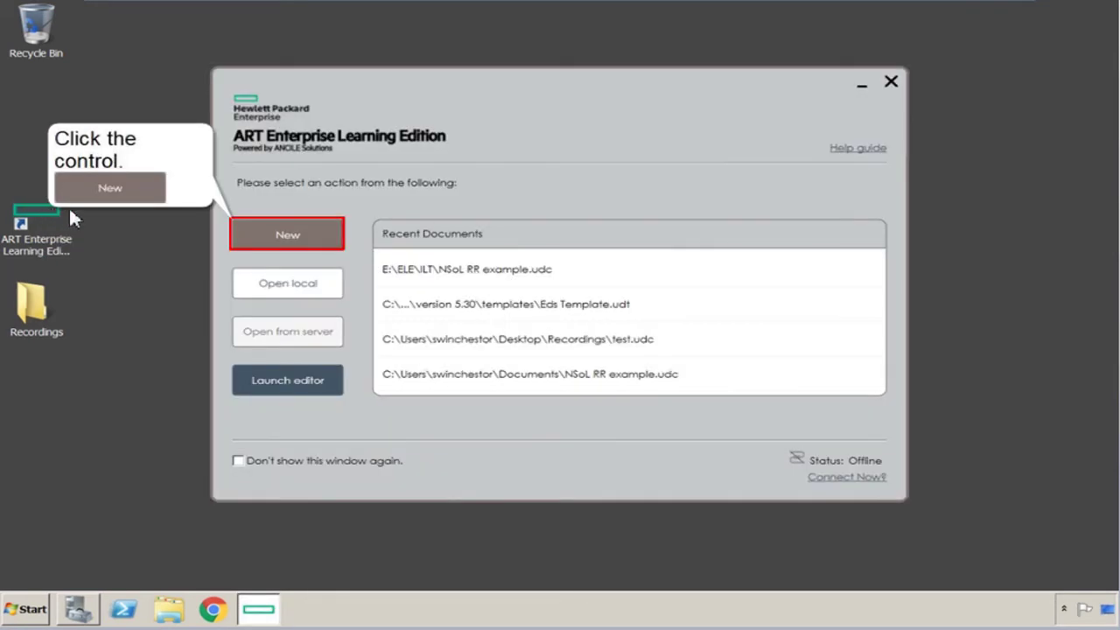
left_click(285, 236)
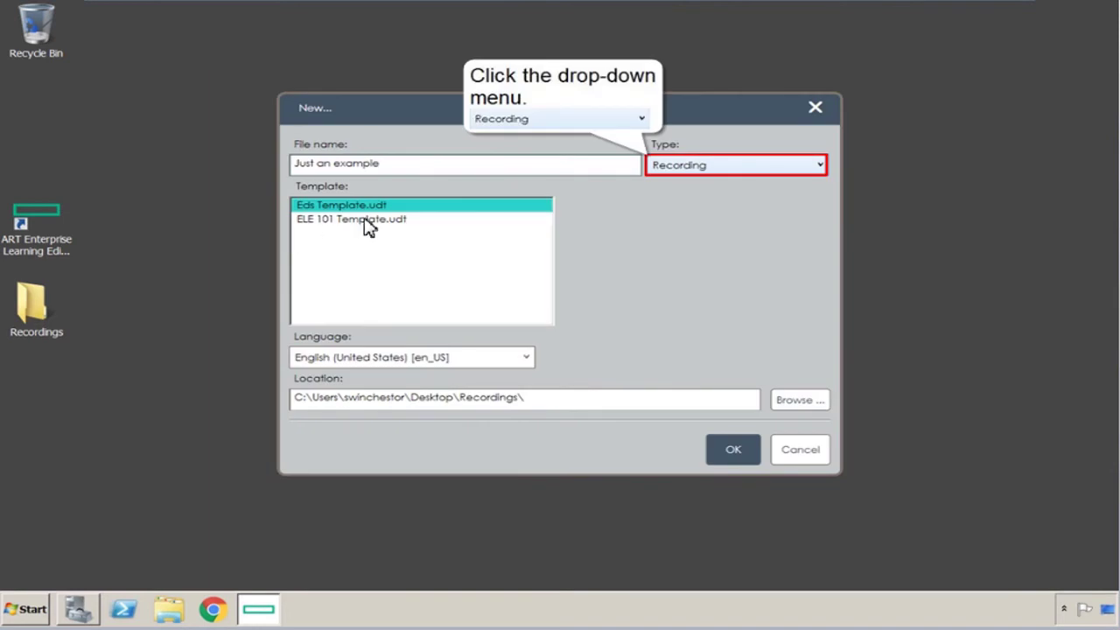
left_click(738, 169)
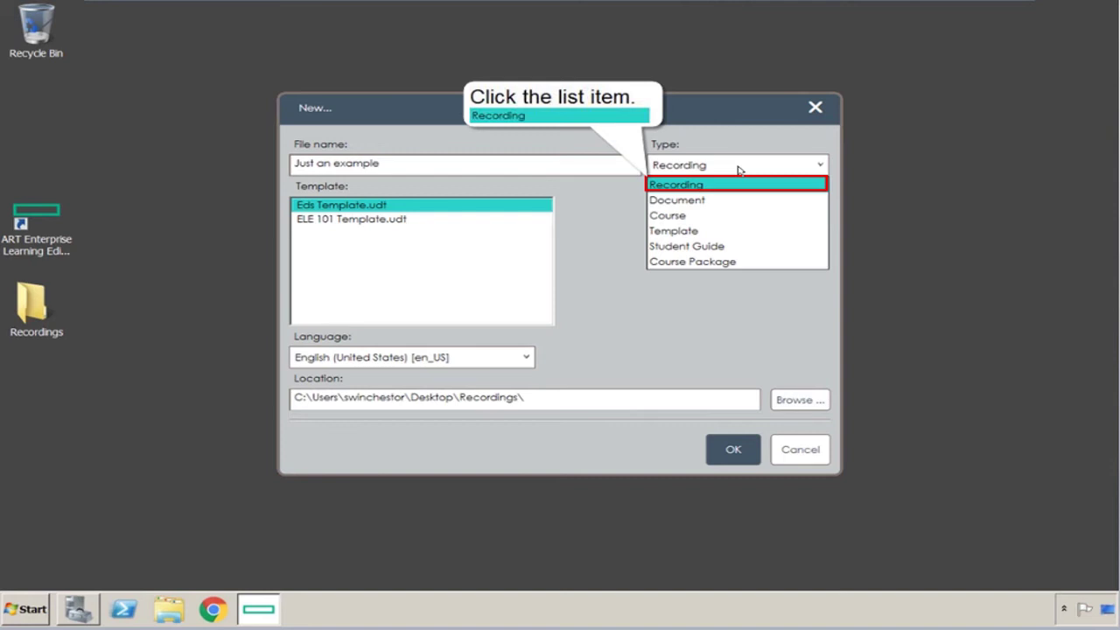
left_click(739, 185)
left_click(734, 451)
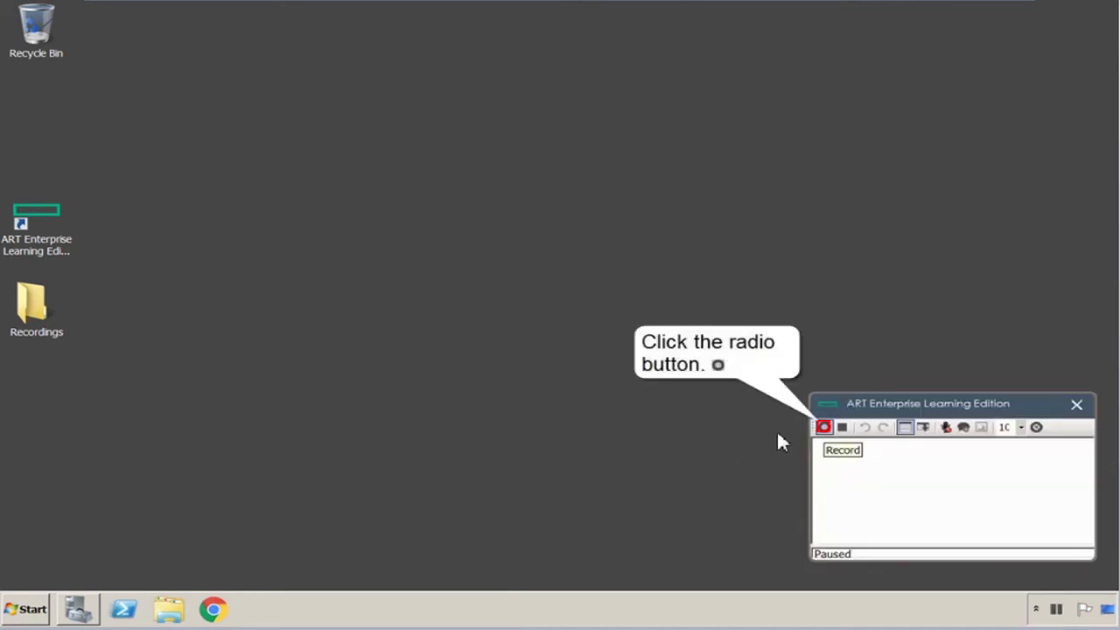
- Record launching Calculator from Start > All Programs, computing 2 * 2, and closing it
left_click(820, 428)
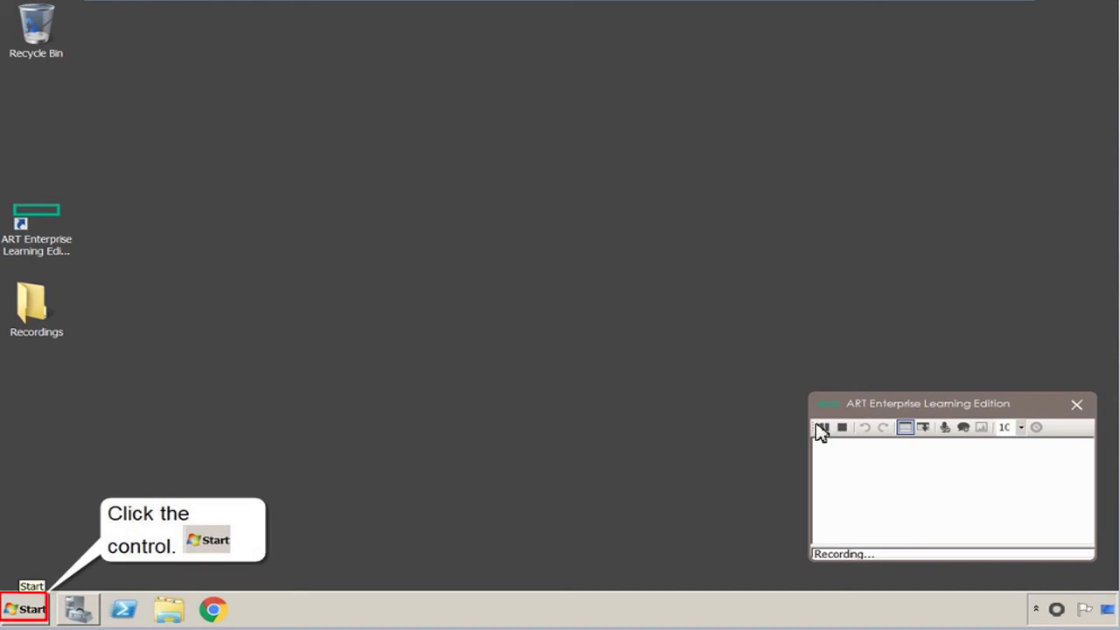
left_click(27, 610)
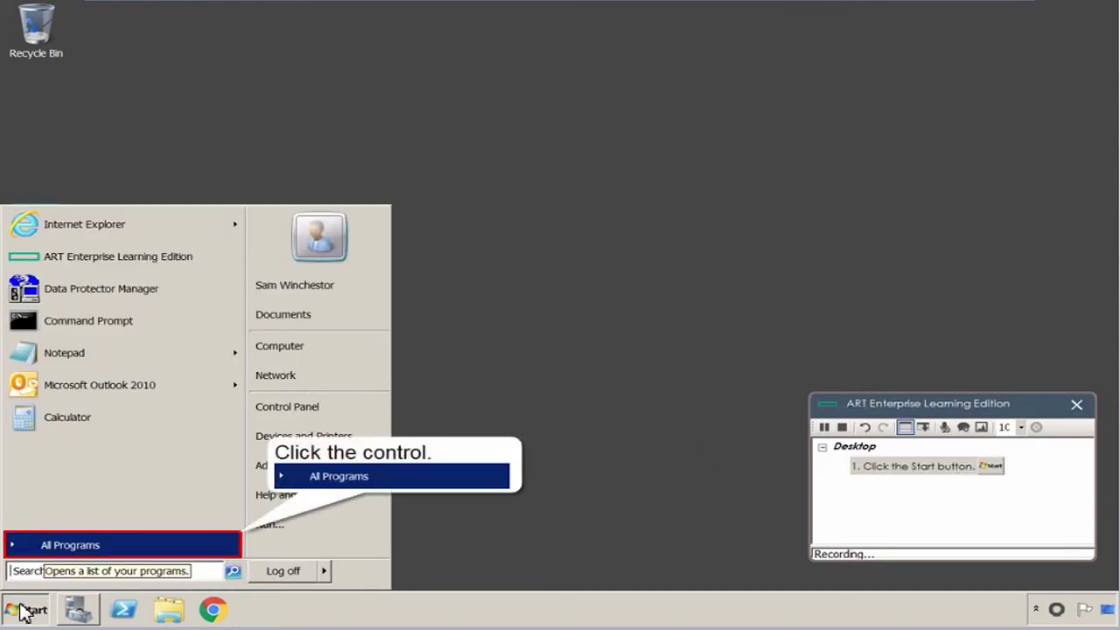
left_click(116, 546)
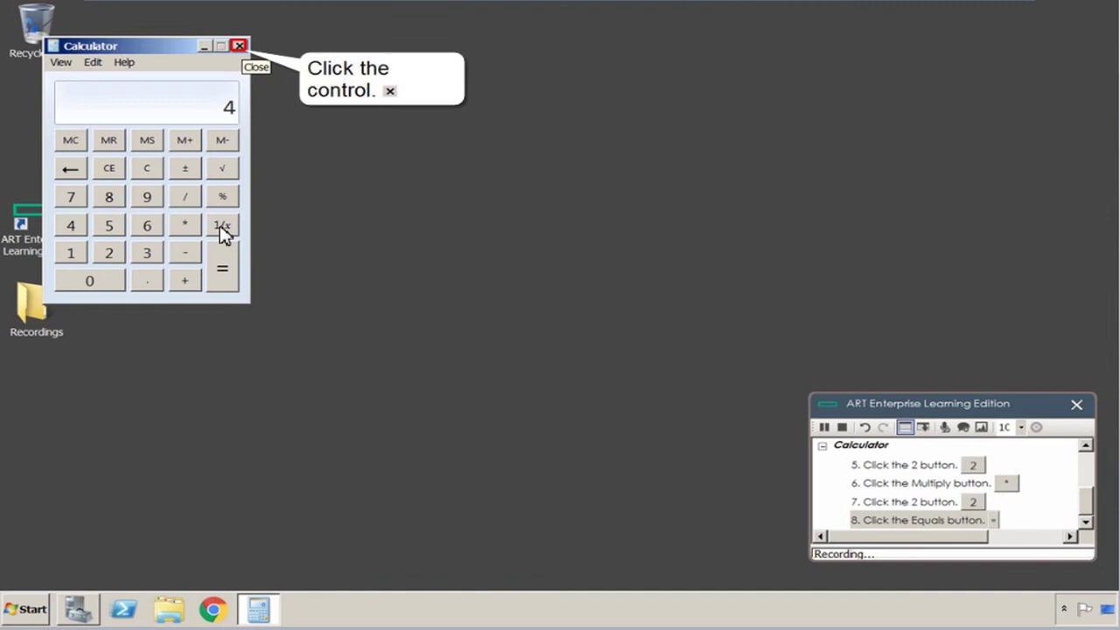
left_click(238, 47)
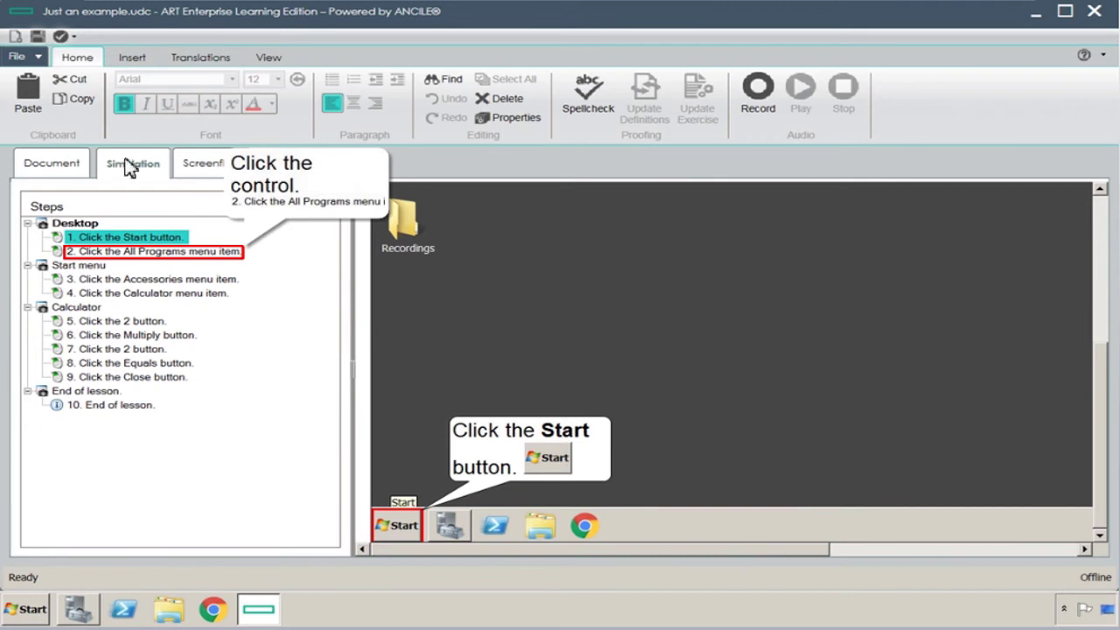
- Review recorded steps 2 to 4, then select step 5, Click the 2 button
left_click(155, 251)
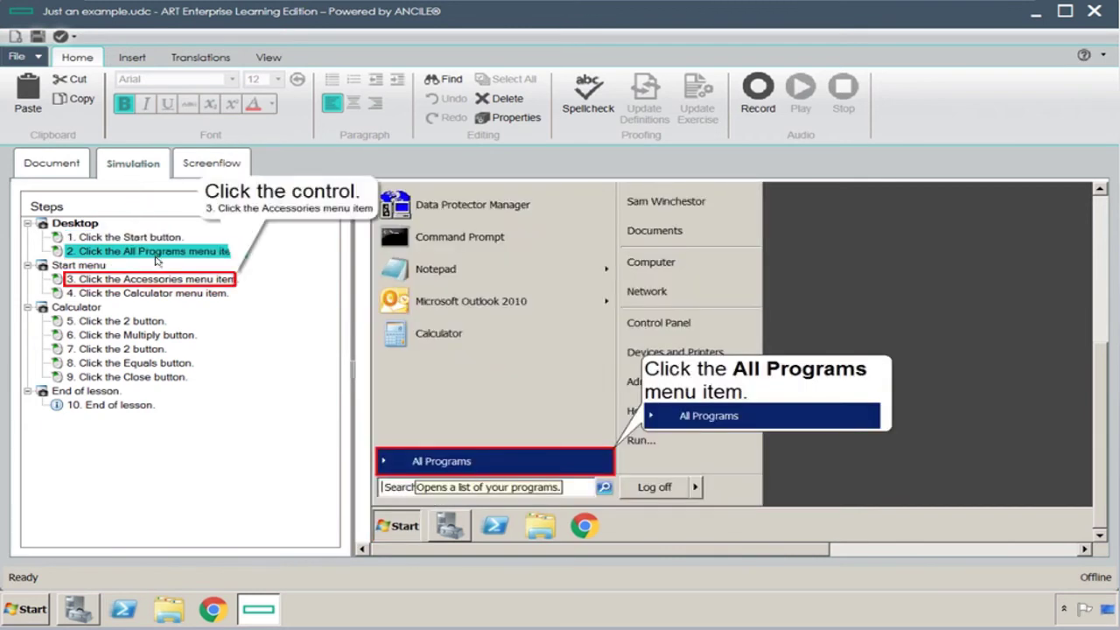
left_click(154, 280)
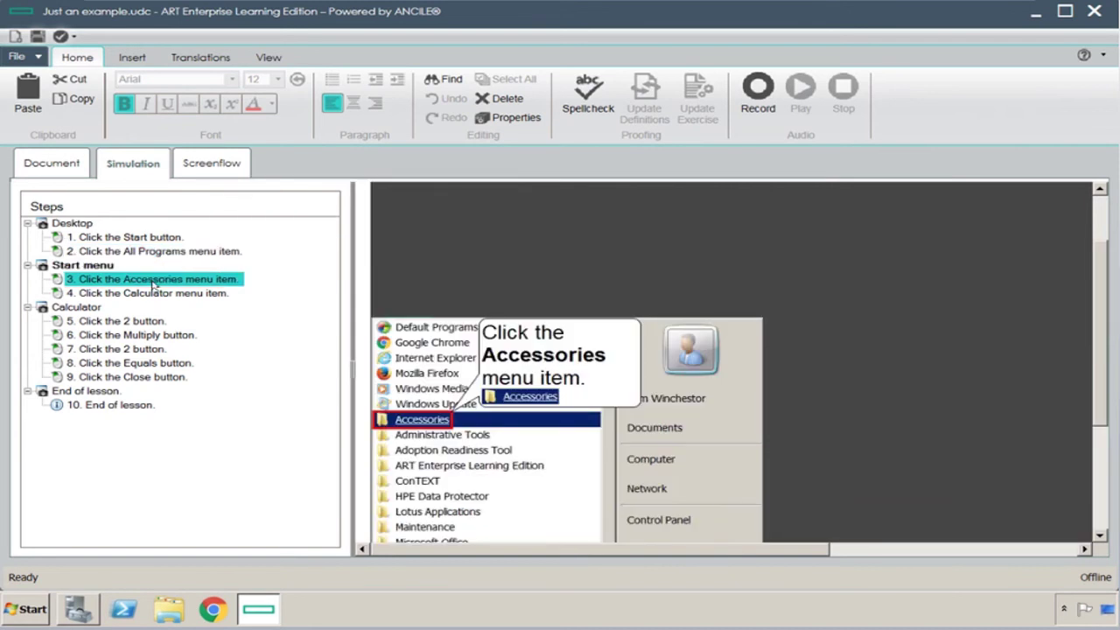
left_click(154, 293)
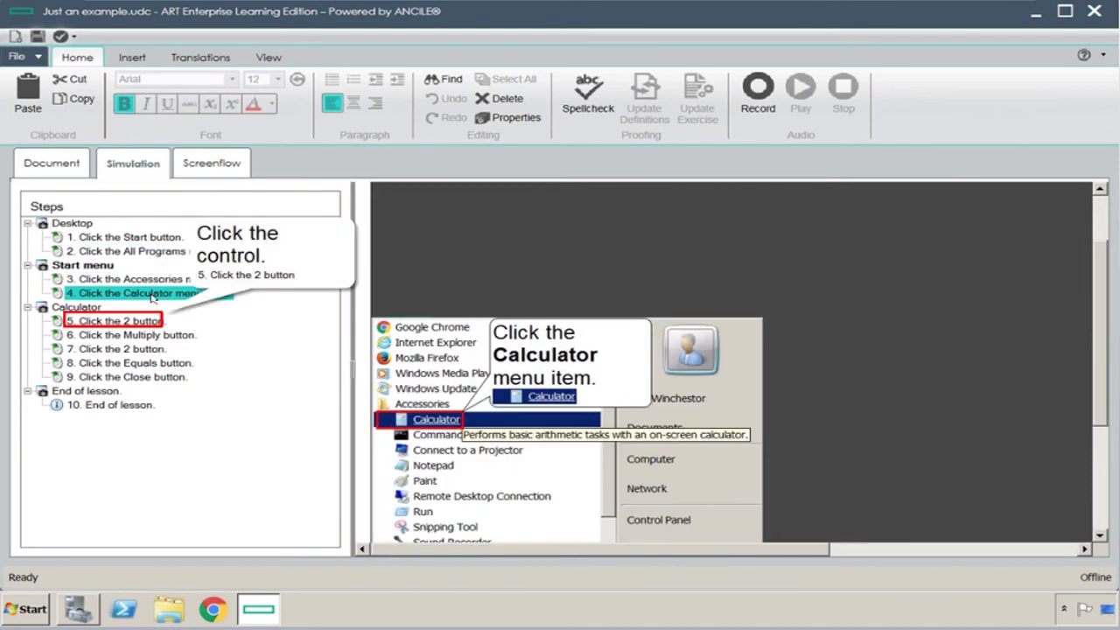
left_click(116, 322)
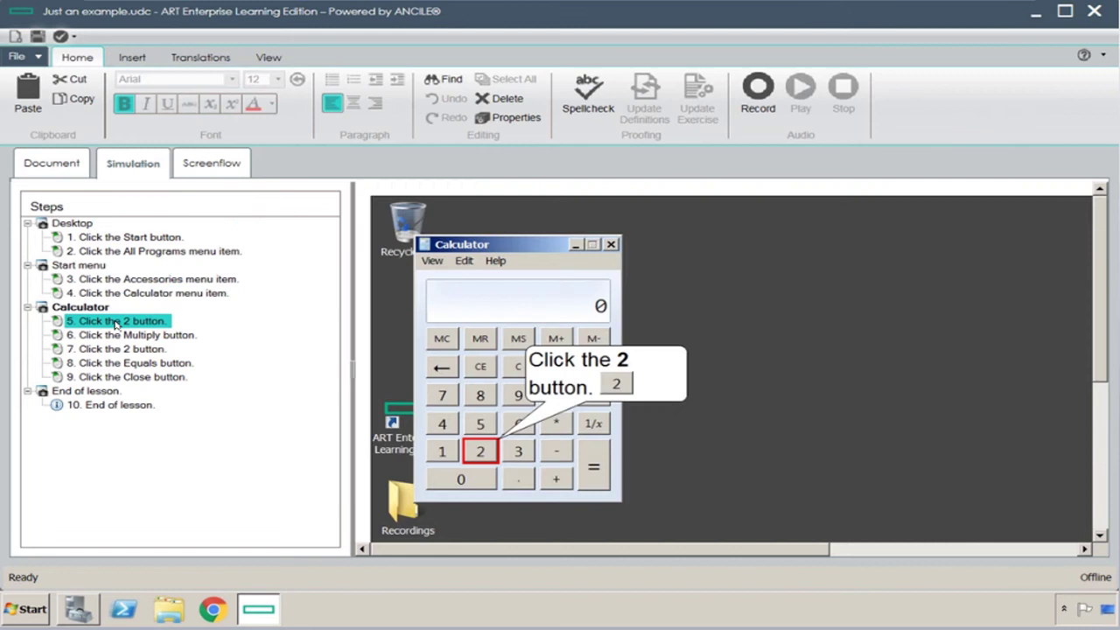
- Insert an Informational Note after step 5 of the simulation
left_click(132, 58)
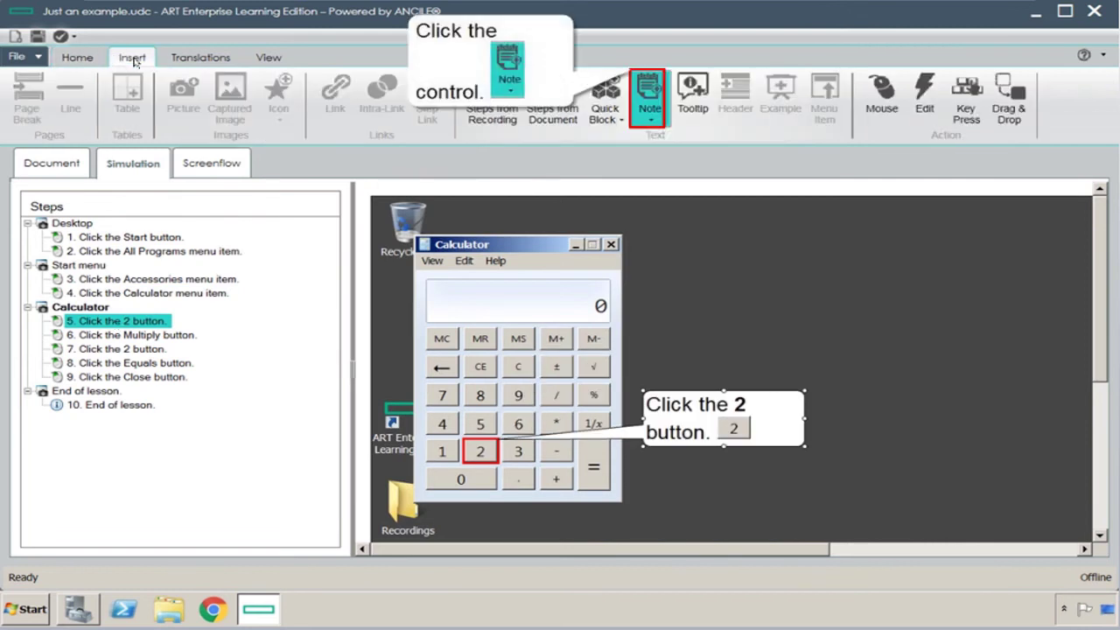
left_click(649, 109)
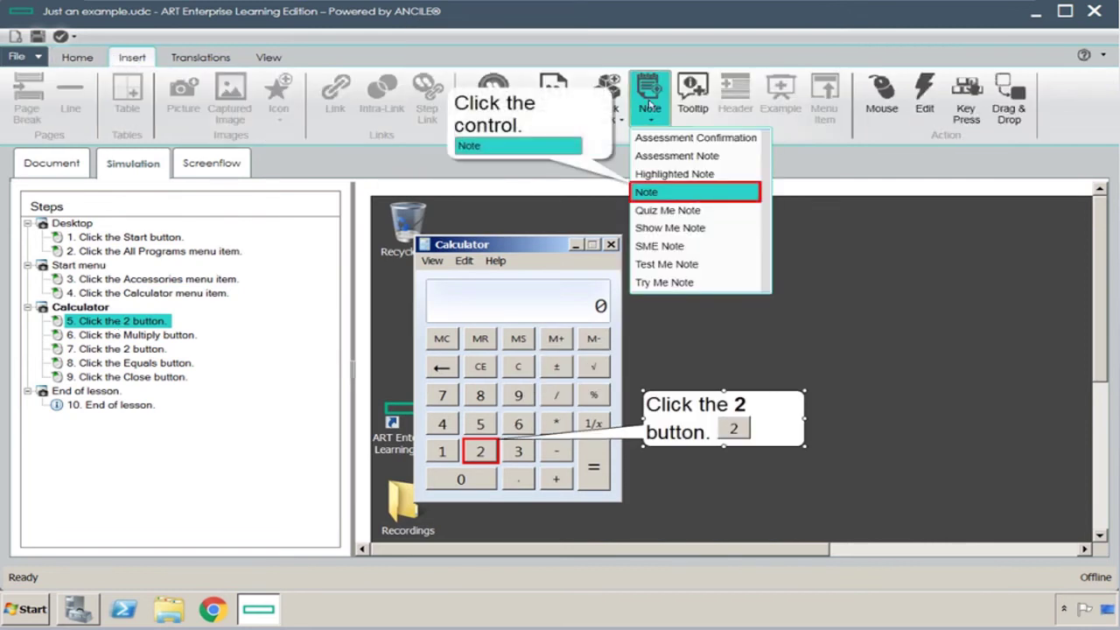
left_click(691, 188)
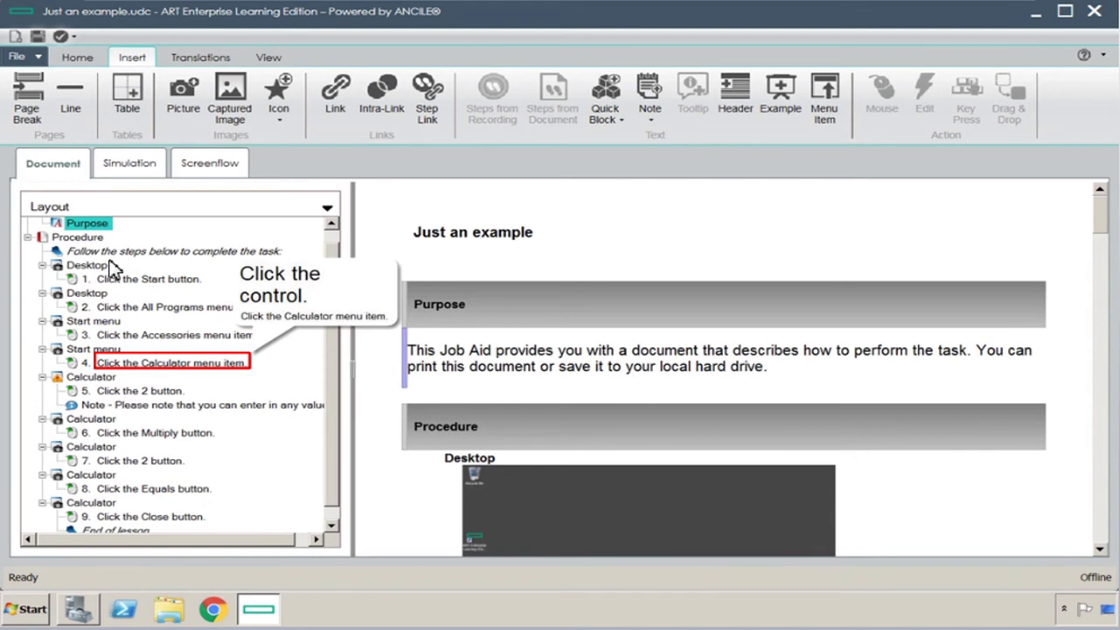
- Jump to steps 4 and 5 in the job aid to check the 'enter any value' note
left_click(171, 363)
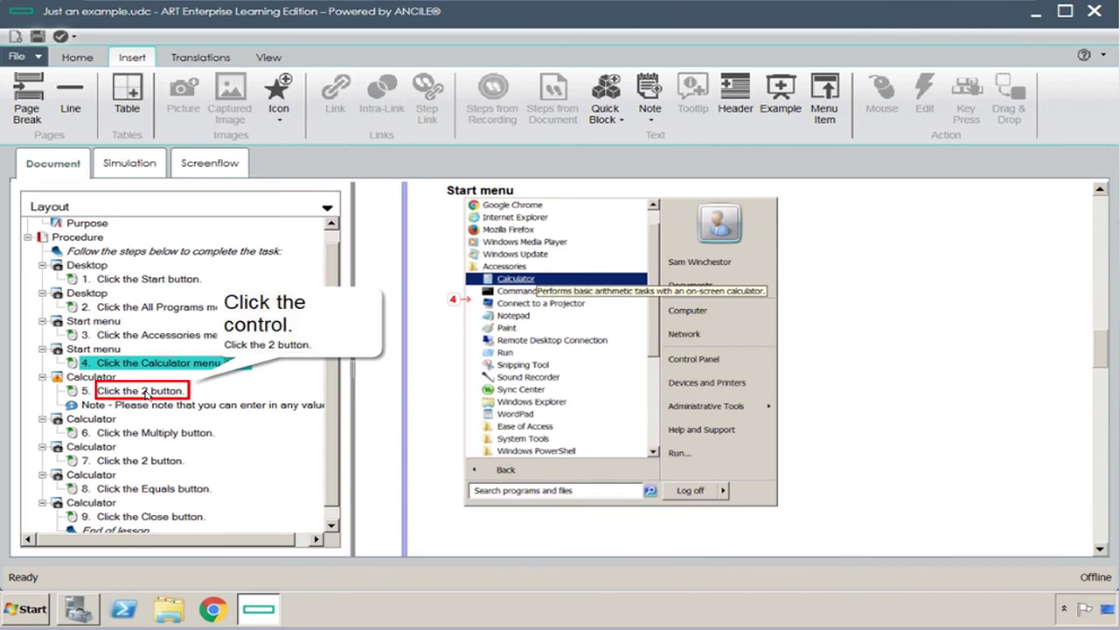
left_click(145, 391)
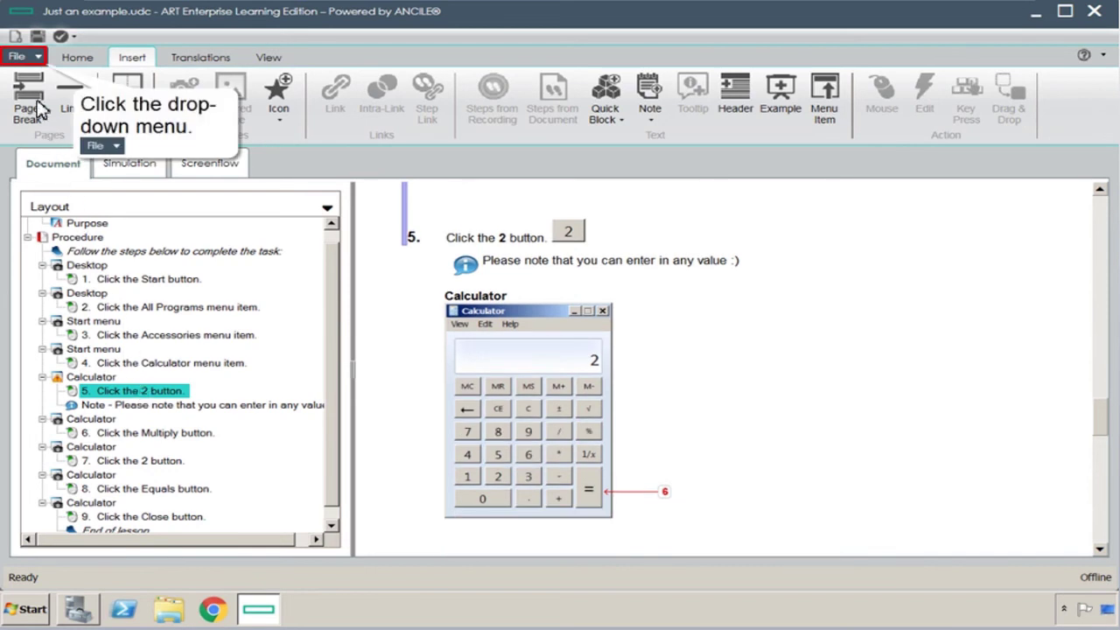
- Publish the current document with Simulation, PDF and Word outputs selected
left_click(25, 59)
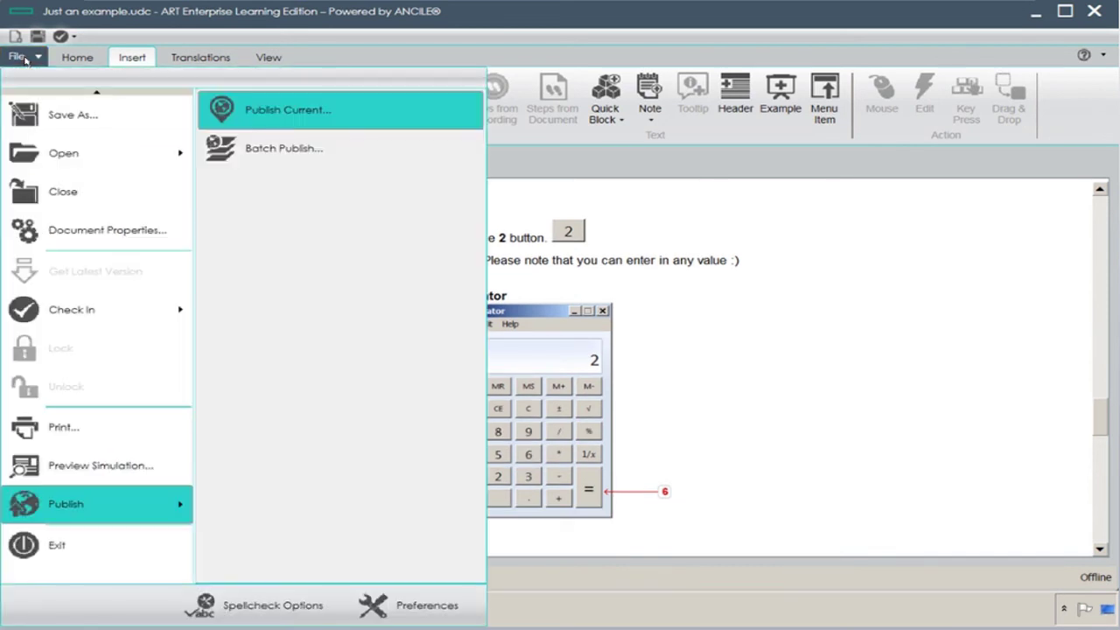
left_click(293, 115)
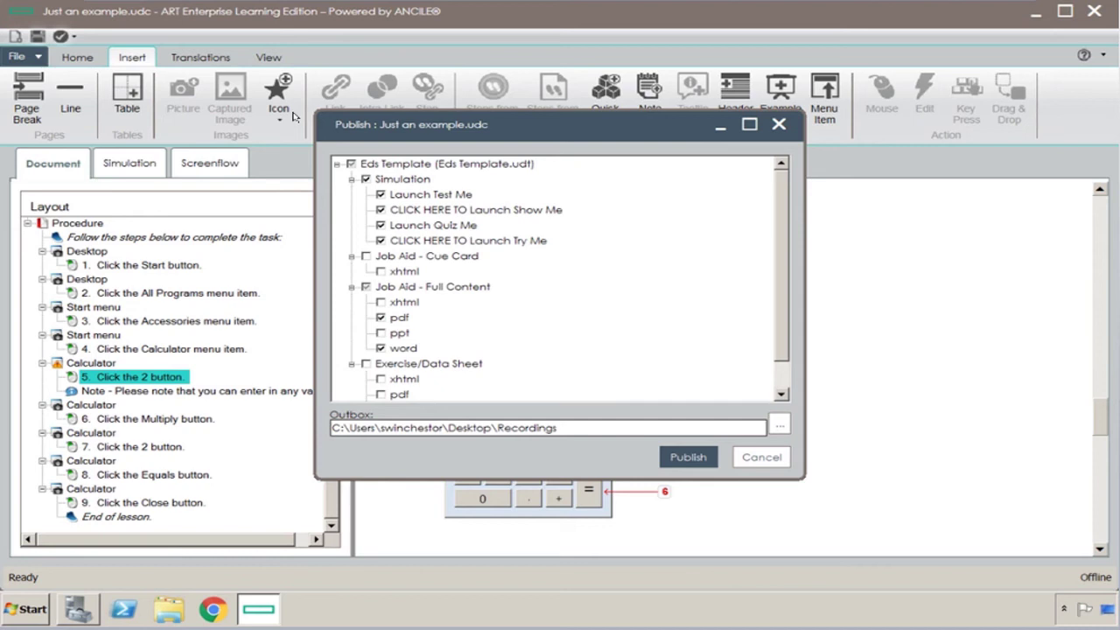
key("Tab")
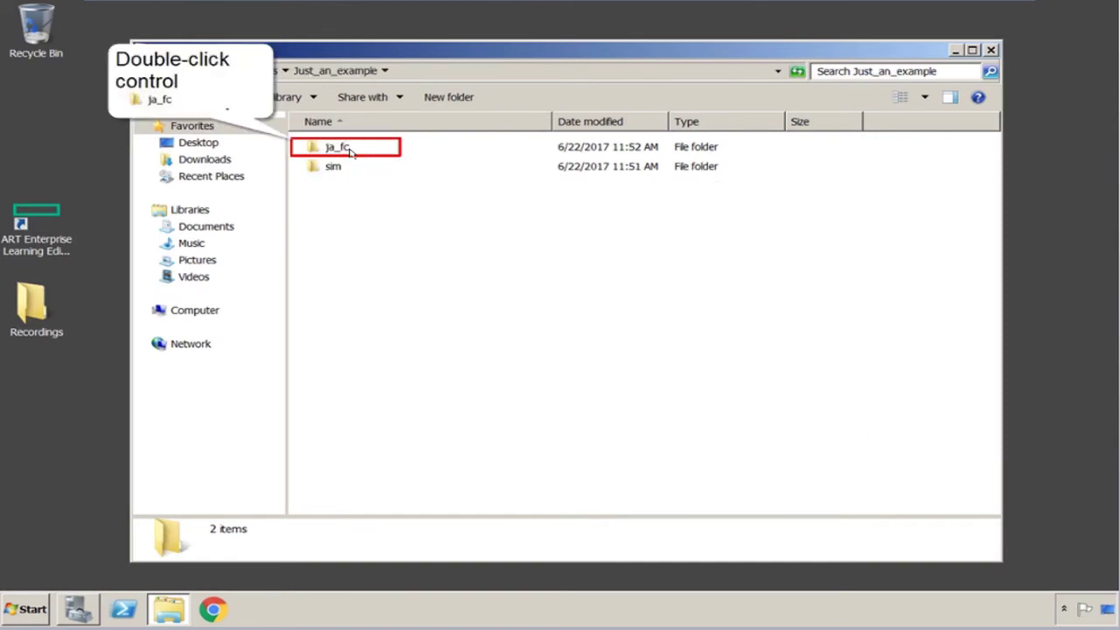
- Open the Word job aid index document from ja_fc > word
double_click(349, 151)
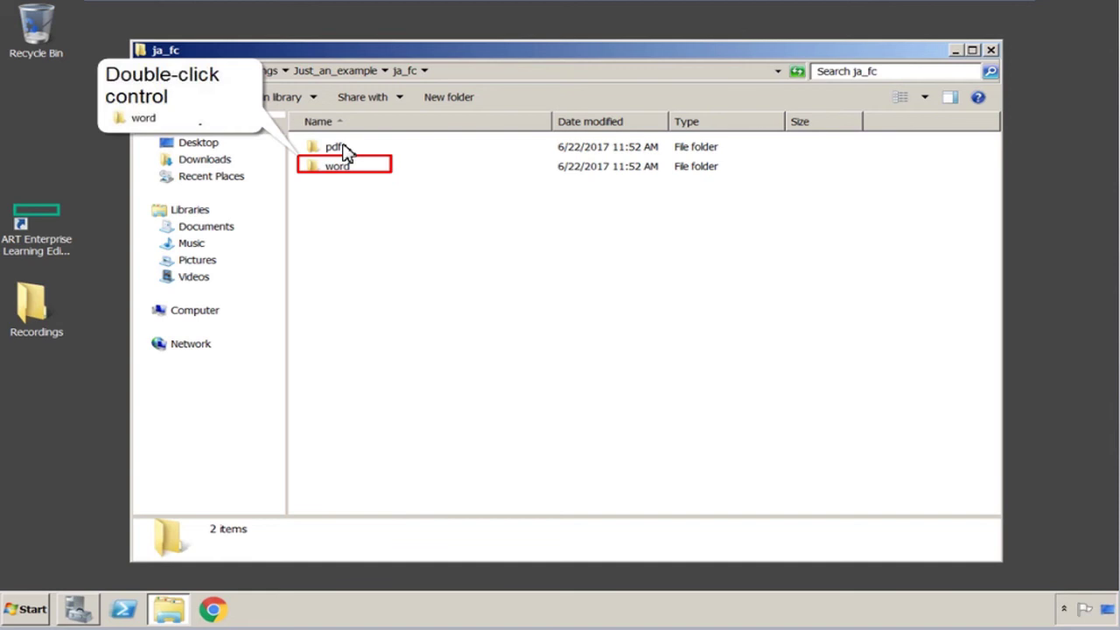
double_click(348, 168)
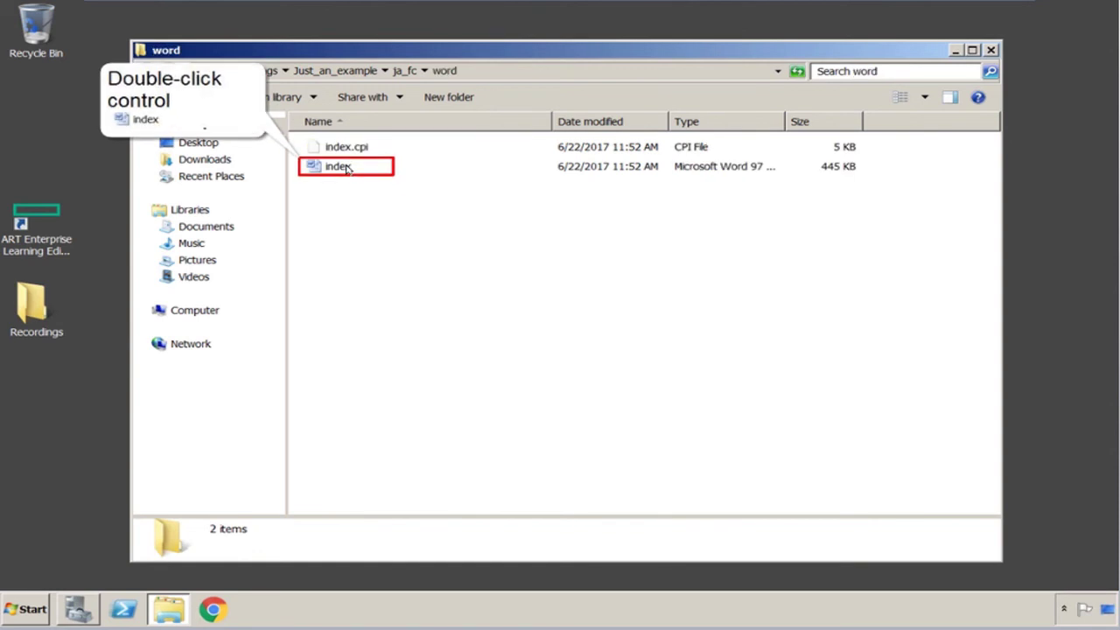
double_click(349, 170)
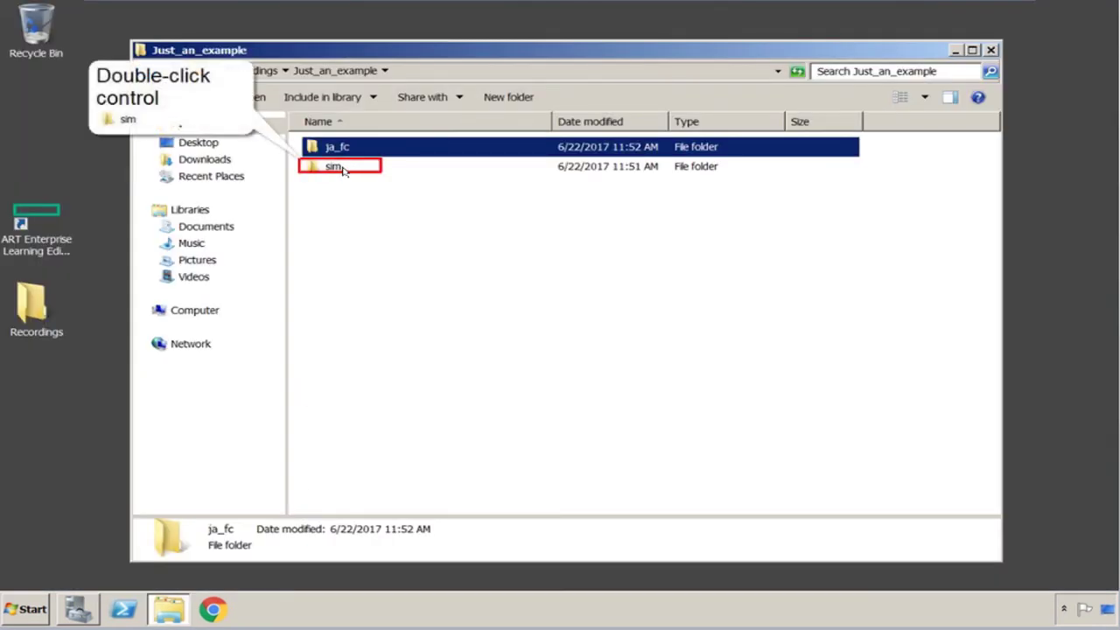
- Open the simulation index page from sim > html in Internet Explorer
double_click(341, 168)
double_click(336, 150)
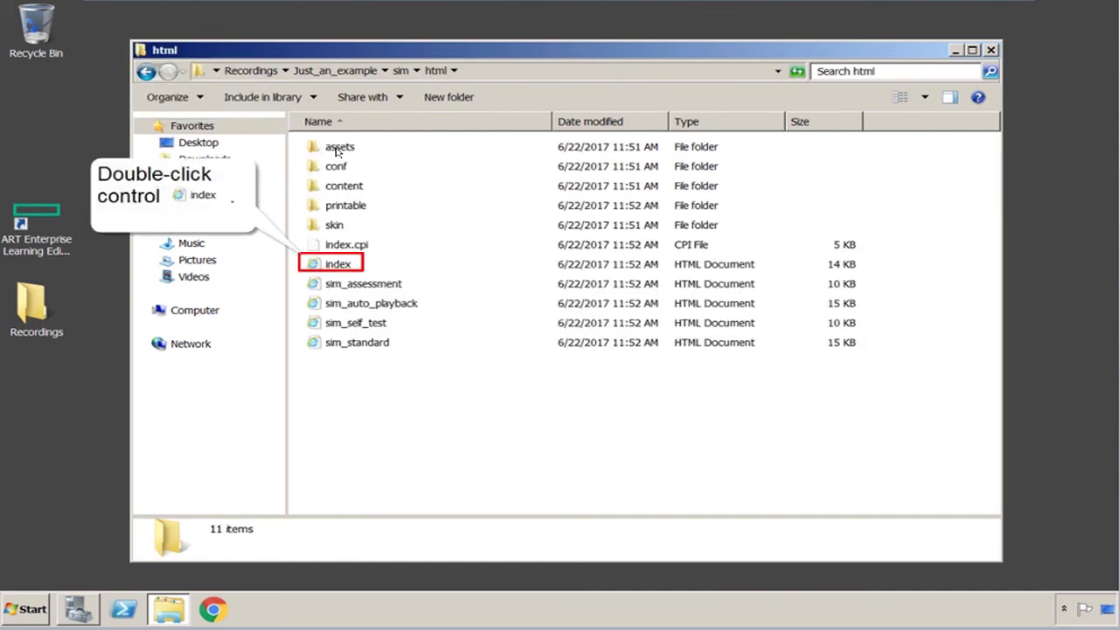
double_click(334, 265)
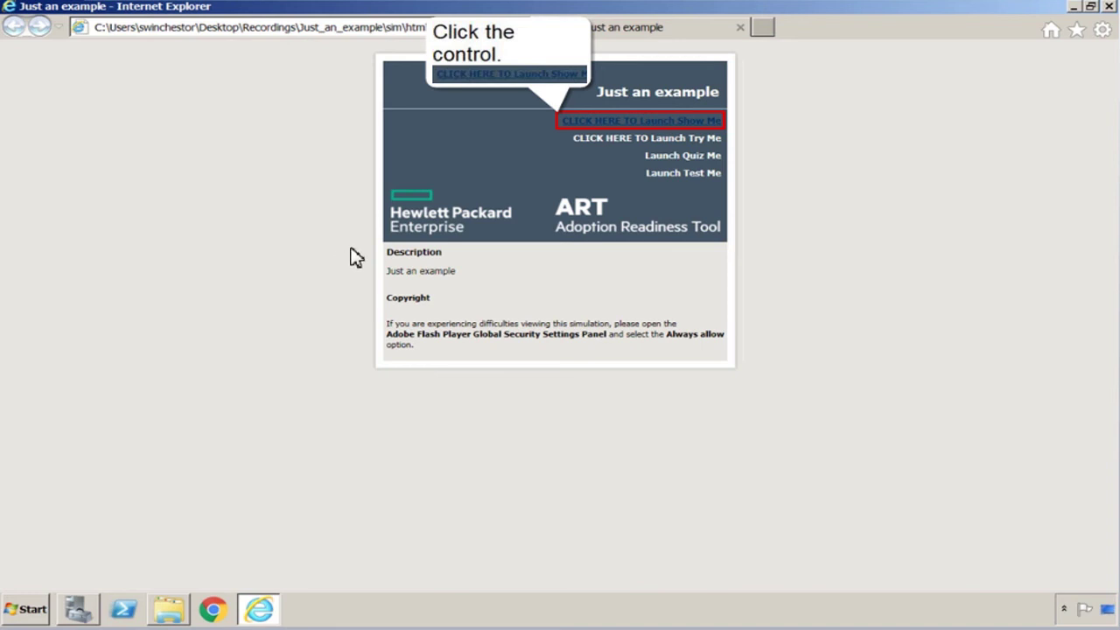
left_click(640, 128)
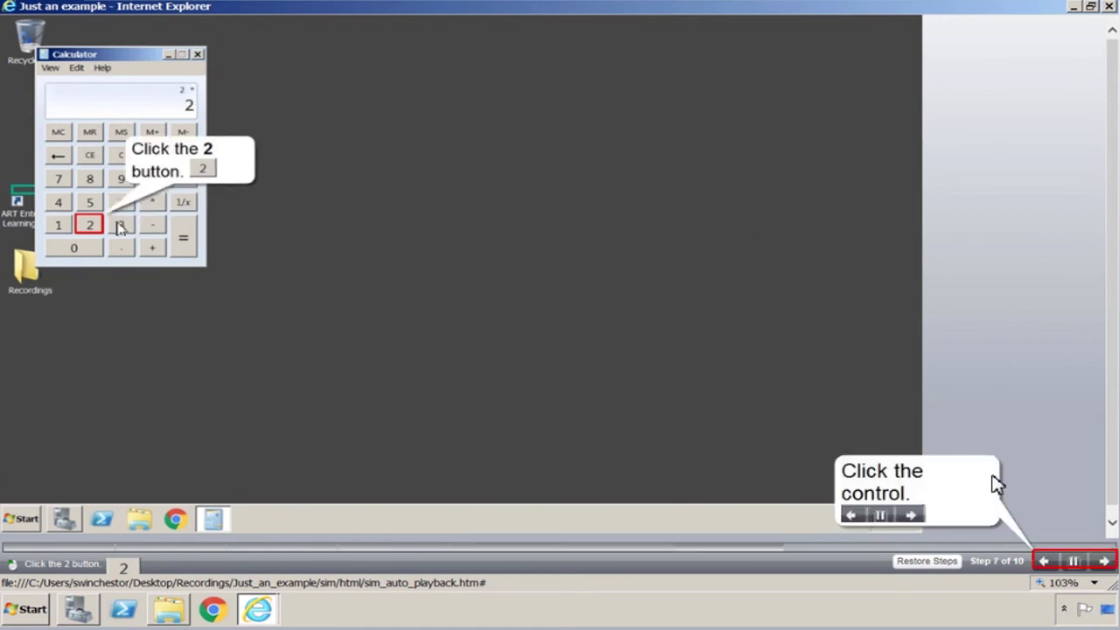
left_click(1075, 561)
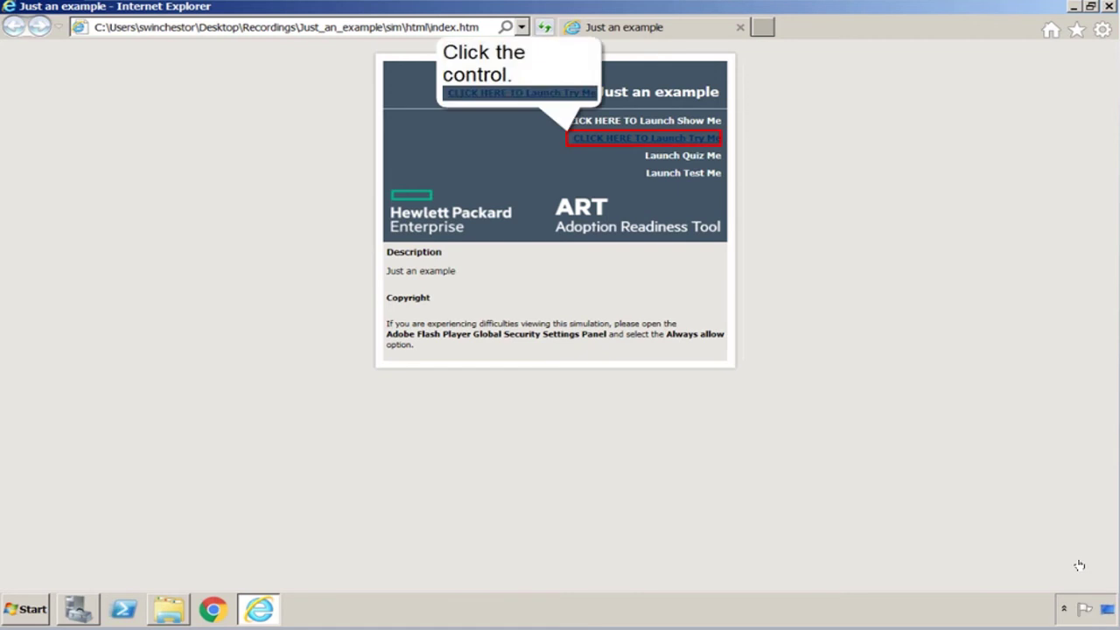